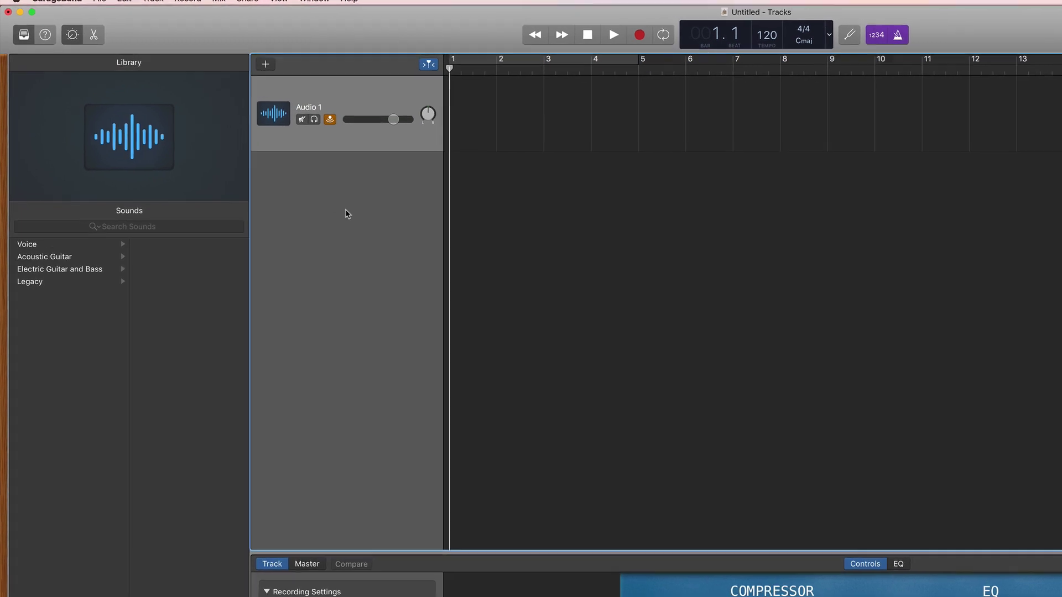
- Name the Audio 3 track 'Acou Gui 1'
{"action": "double_click", "coordinate": [315, 106]}
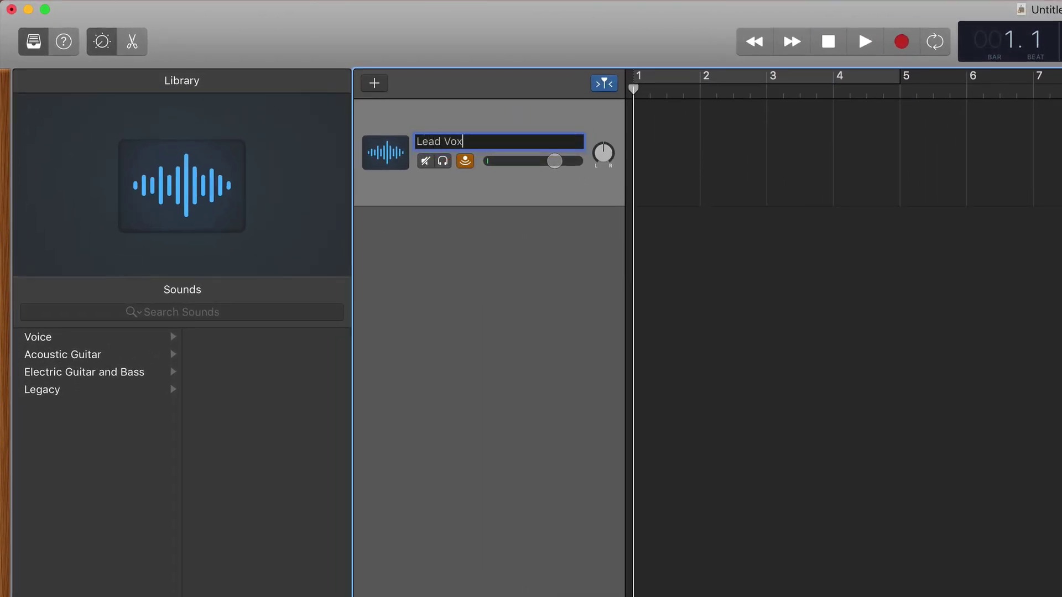
{"action": "double_click", "coordinate": [450, 246]}
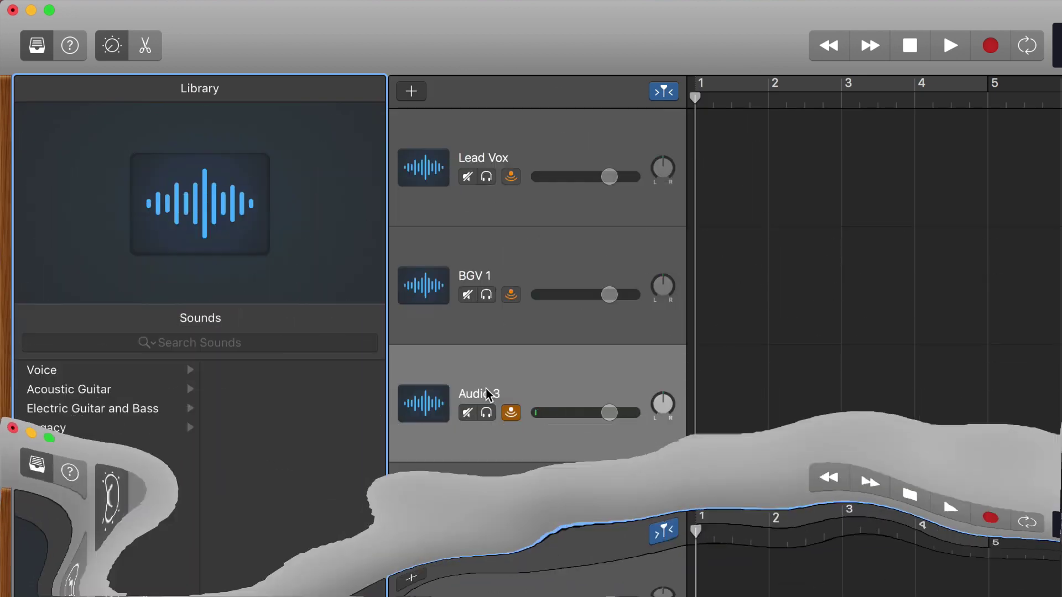
{"action": "double_click", "coordinate": [487, 391]}
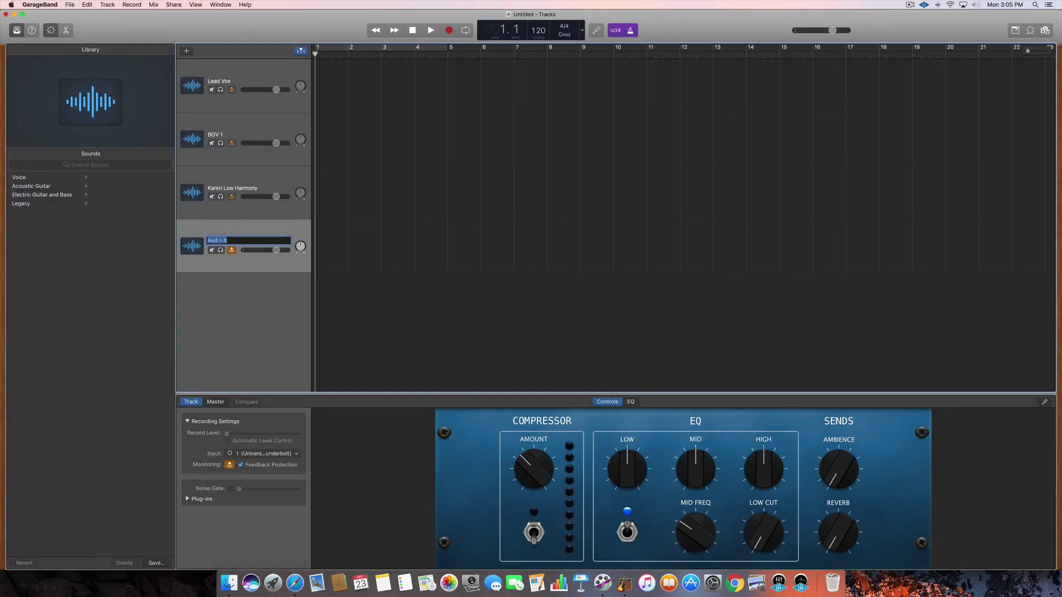
{"action": "type", "text": "Aco"}
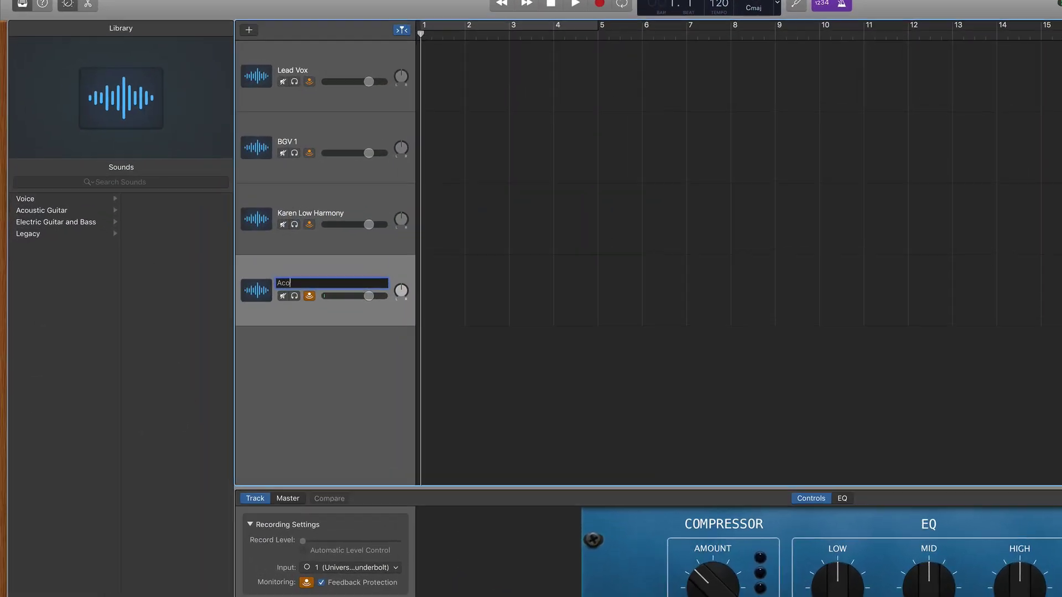
{"action": "type", "text": "u Gui 1"}
{"action": "key", "text": "Return"}
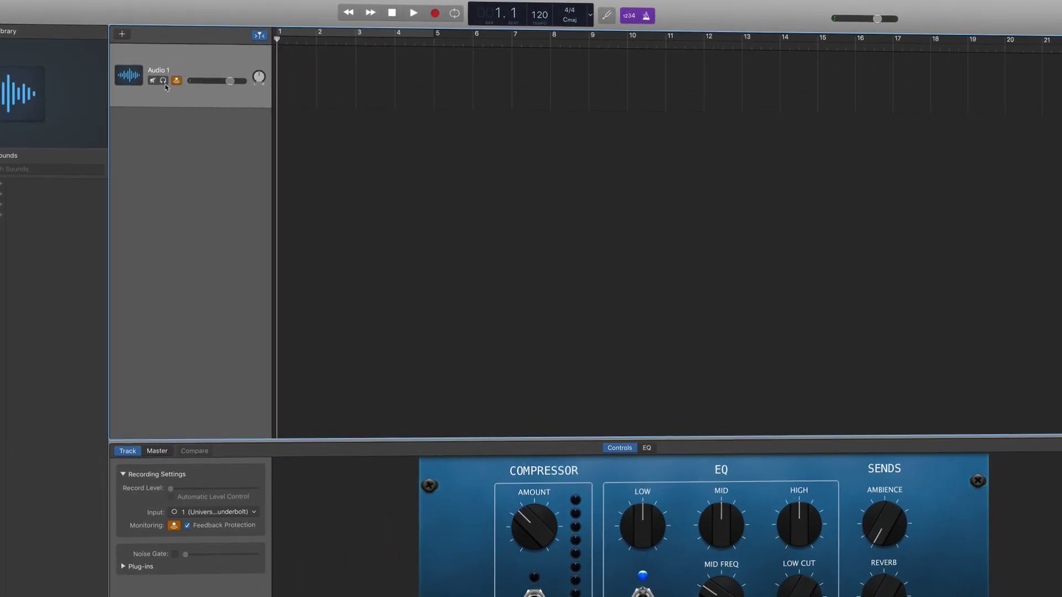
- Rename the Audio 1 track to 'Lead Vox'
{"action": "double_click", "coordinate": [167, 73]}
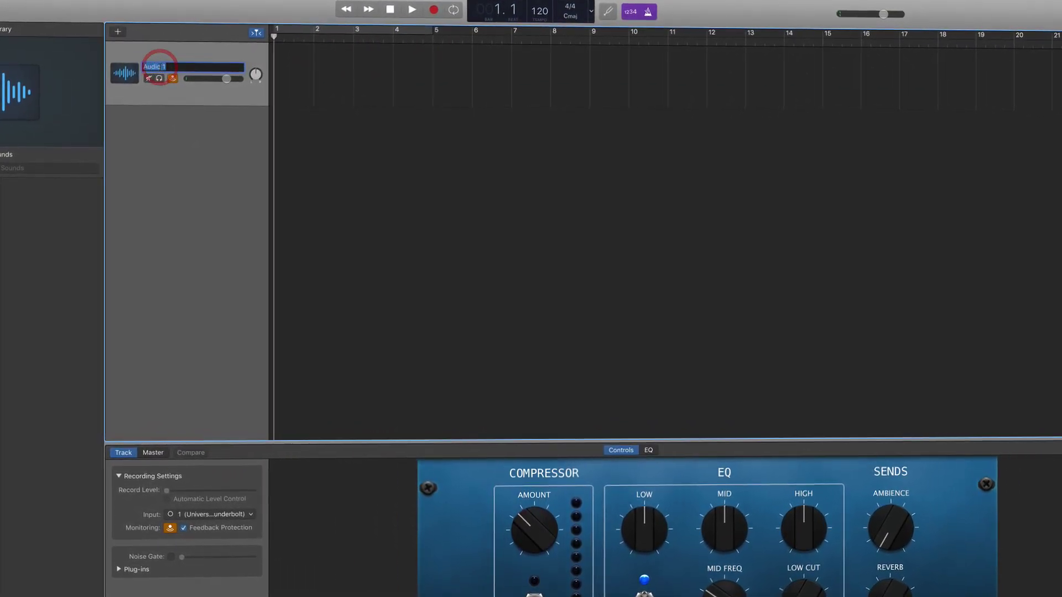
{"action": "type", "text": "Lead Vox"}
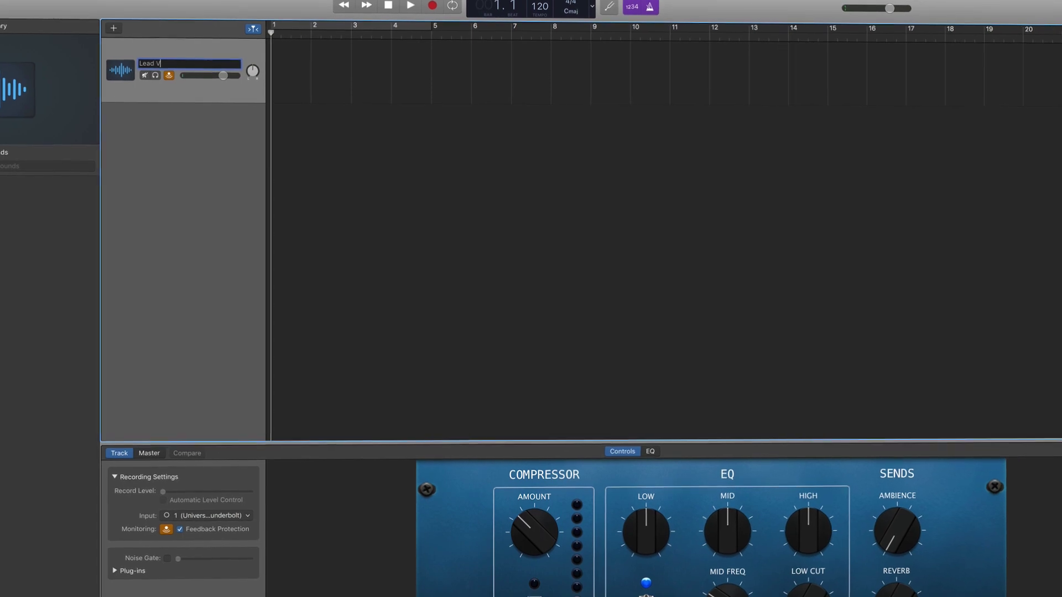
{"action": "key", "text": "Return"}
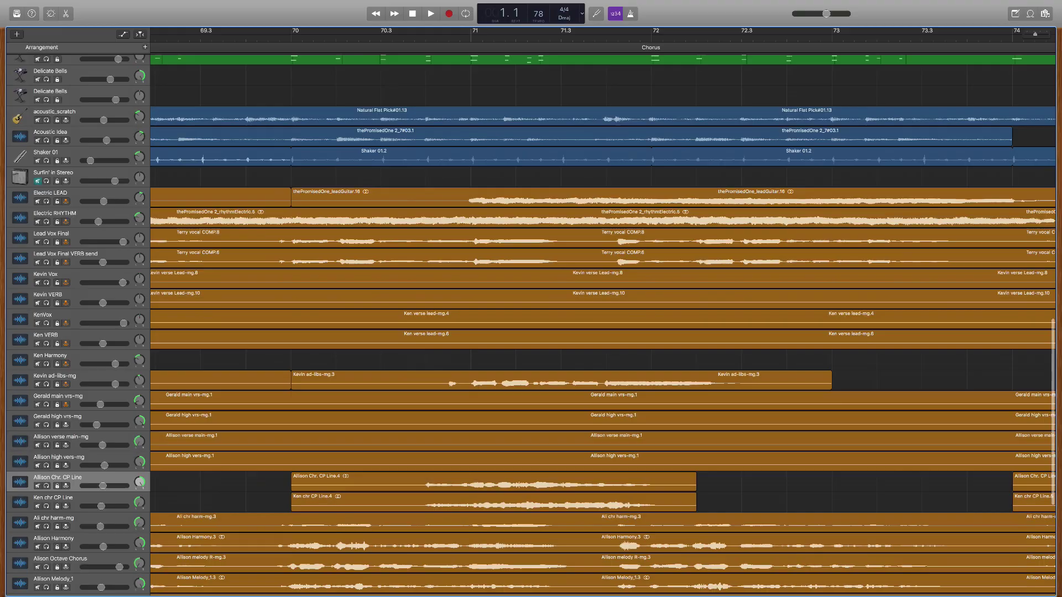
{"action": "scroll", "coordinate": [531, 310], "scroll_direction": "down", "scroll_amount": 5}
{"action": "scroll", "coordinate": [531, 310], "scroll_direction": "down", "scroll_amount": 5}
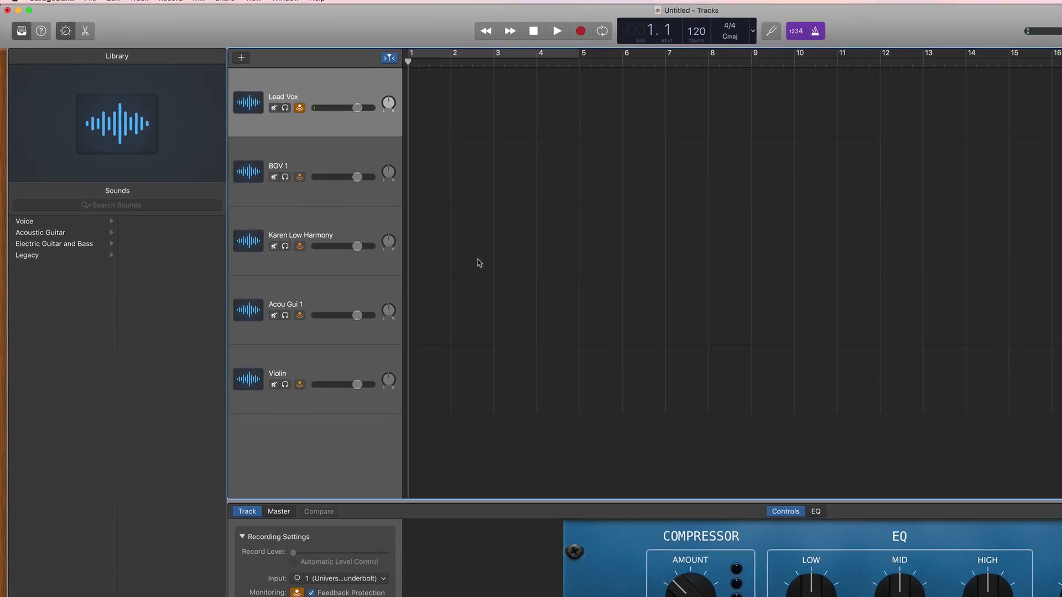
- Give Lead Vox a studio microphone icon, BGV 1 a mic stand and low harmony a singer
{"action": "left_click", "coordinate": [255, 108]}
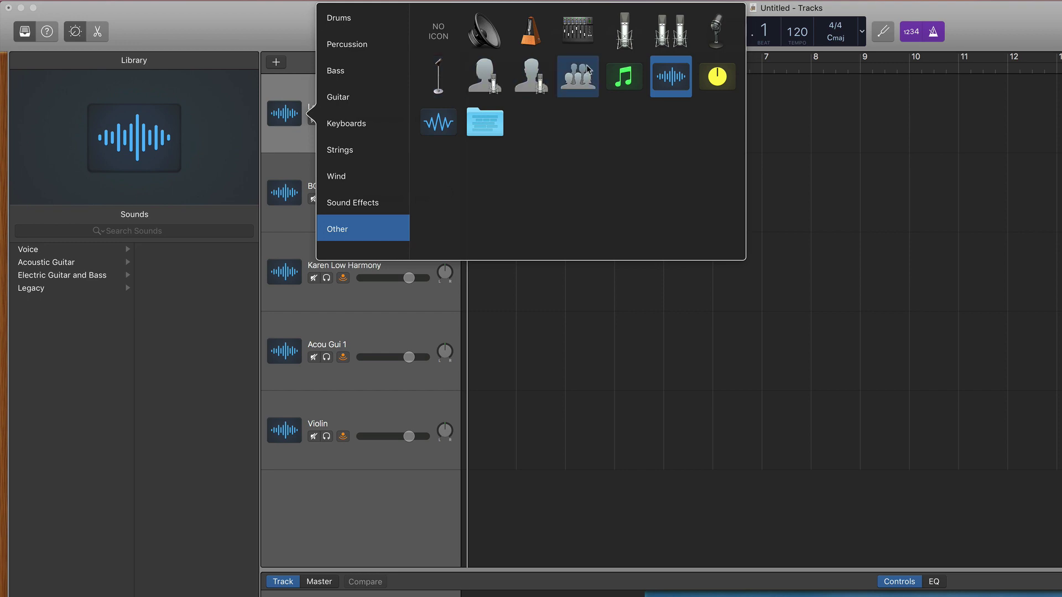
{"action": "left_click", "coordinate": [631, 34]}
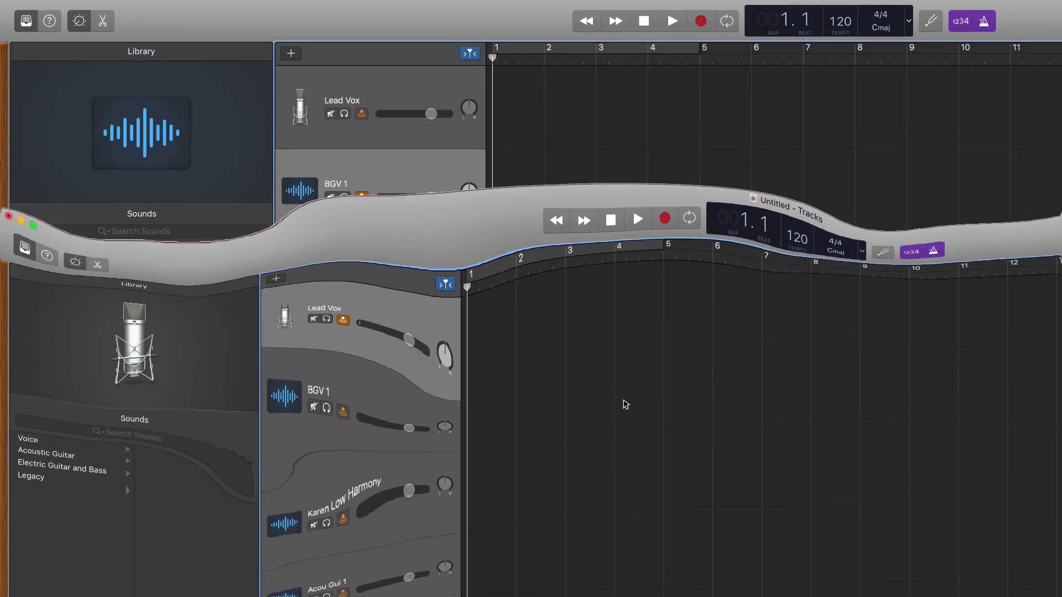
{"action": "left_click", "coordinate": [304, 192]}
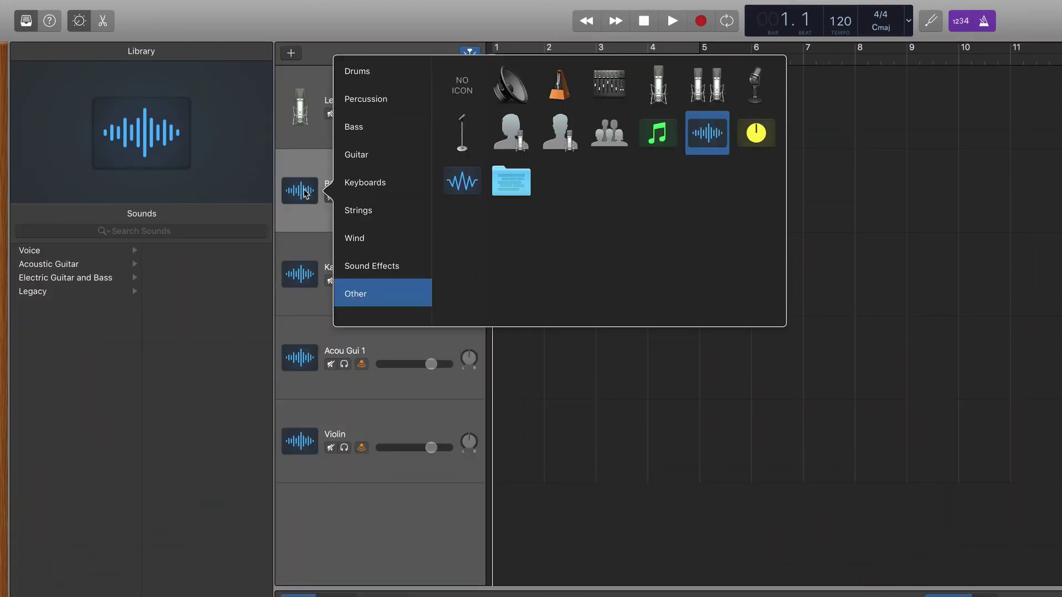
{"action": "left_click", "coordinate": [479, 147]}
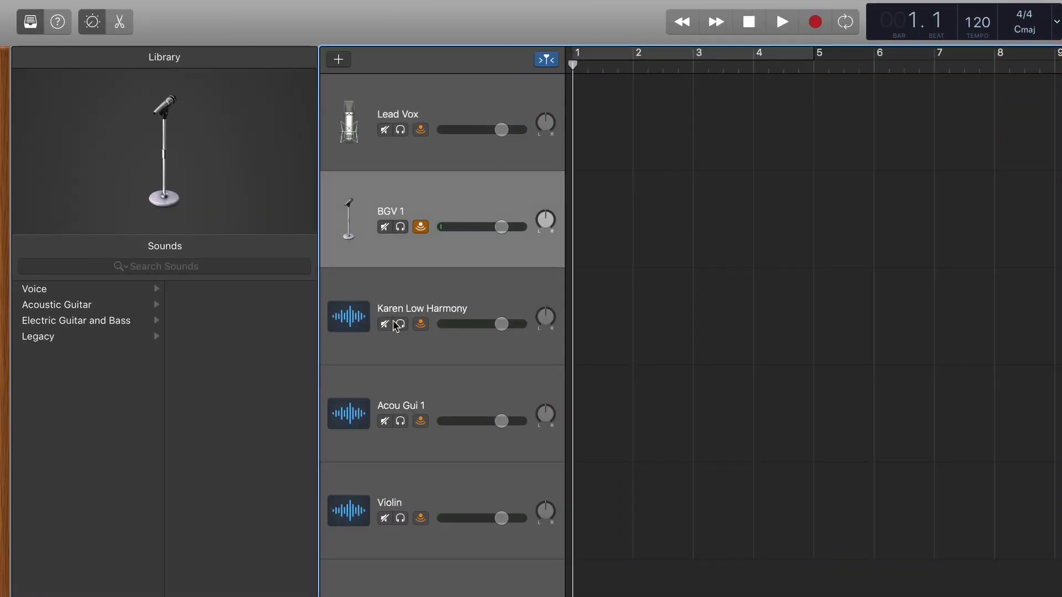
{"action": "left_click", "coordinate": [311, 274]}
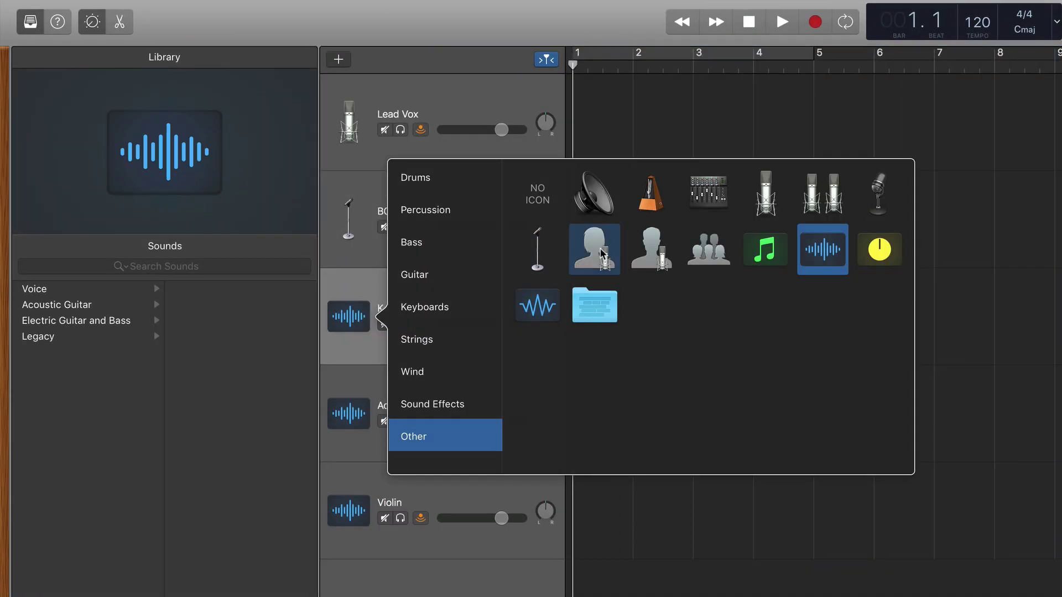
{"action": "left_click", "coordinate": [601, 251]}
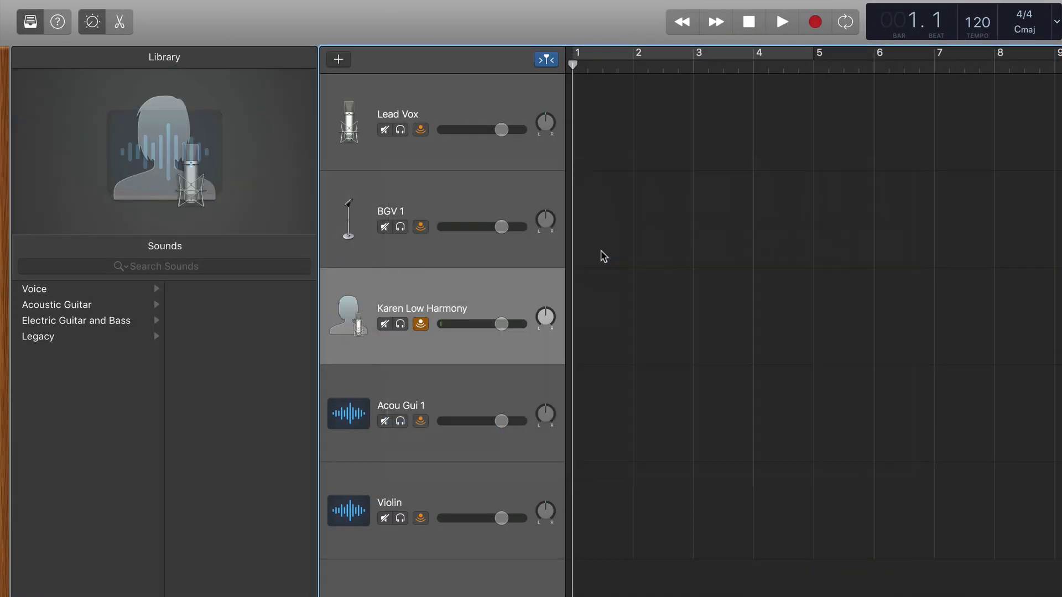
- Give Acou Gui 1 an acoustic guitar icon and bring up string icons for Violin
{"action": "left_click", "coordinate": [345, 416]}
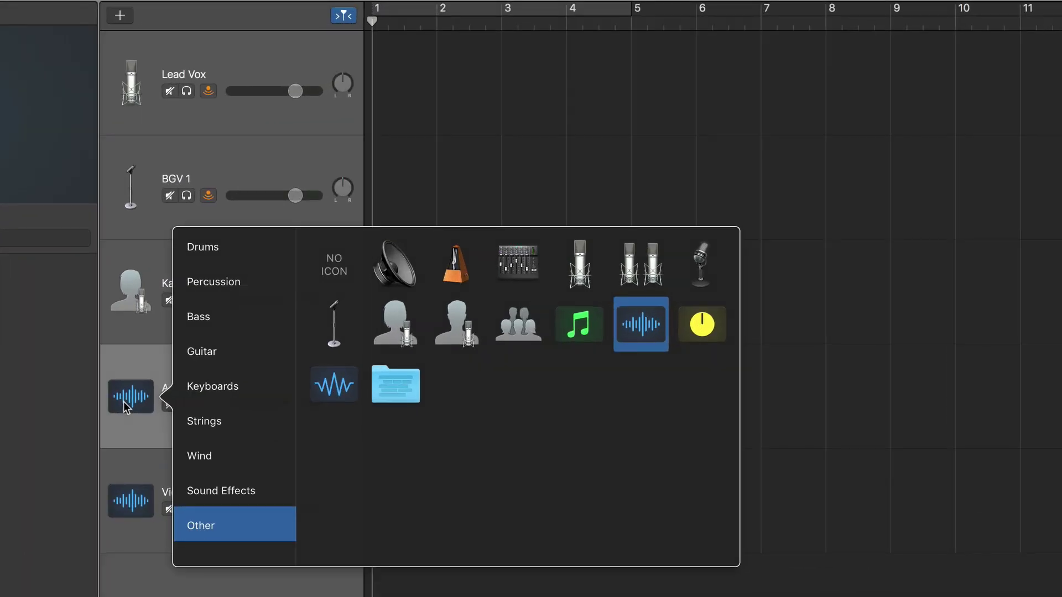
{"action": "left_click", "coordinate": [223, 359]}
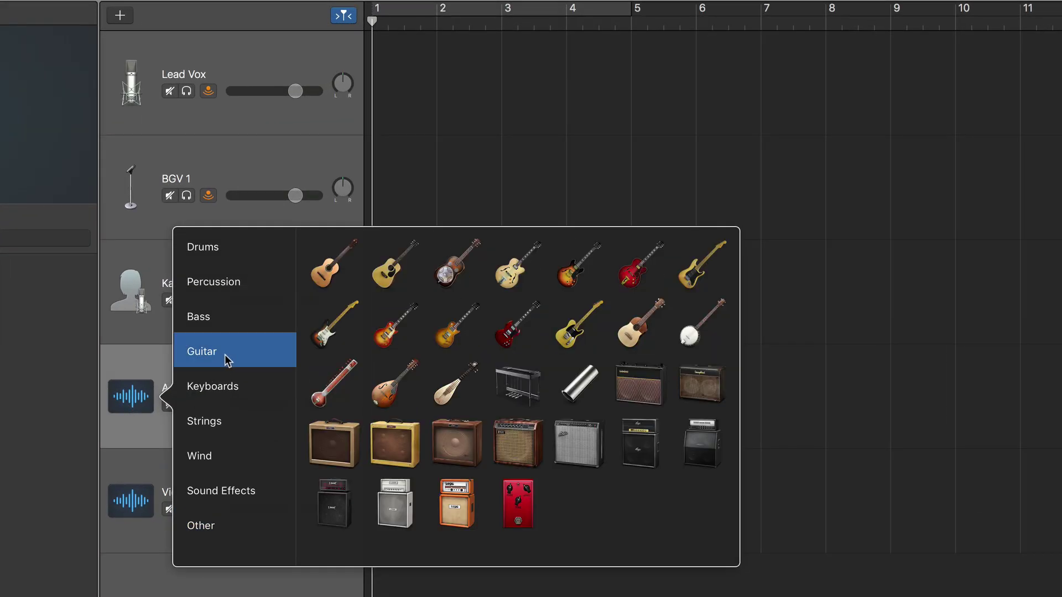
{"action": "left_click", "coordinate": [355, 277]}
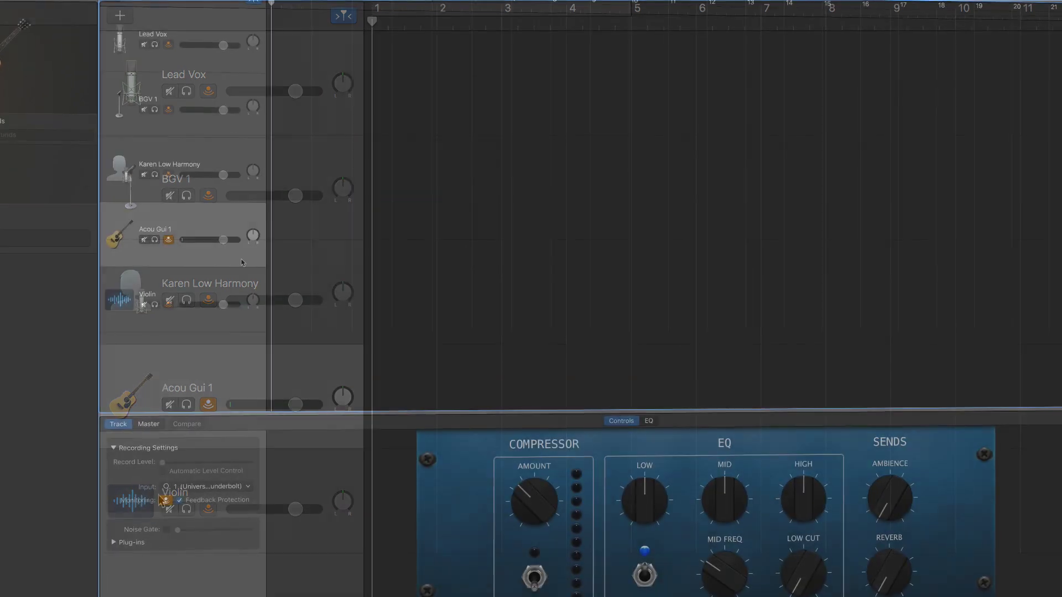
{"action": "left_click", "coordinate": [120, 300]}
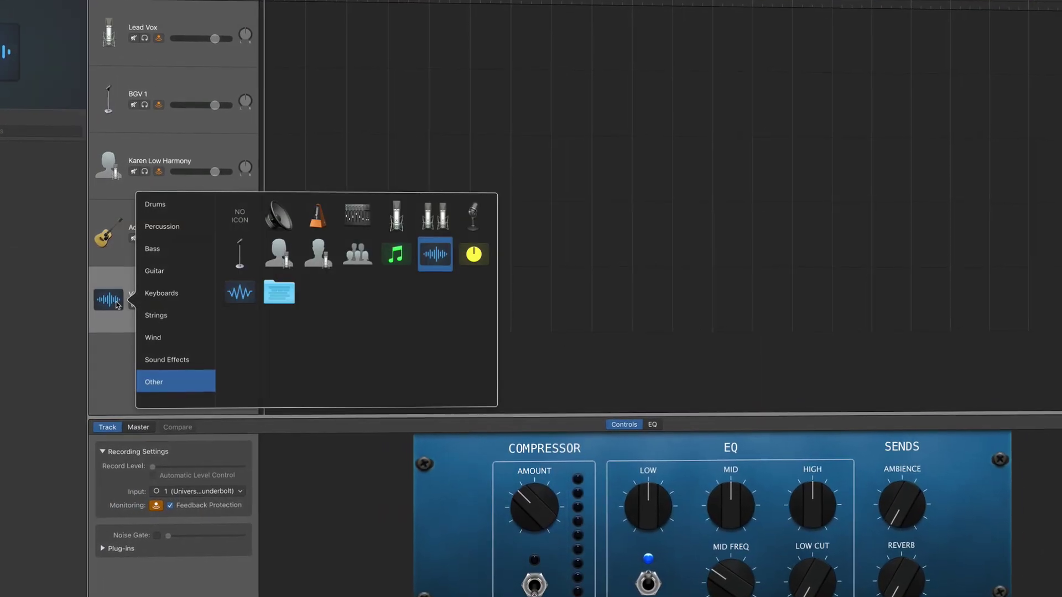
{"action": "left_click", "coordinate": [145, 315]}
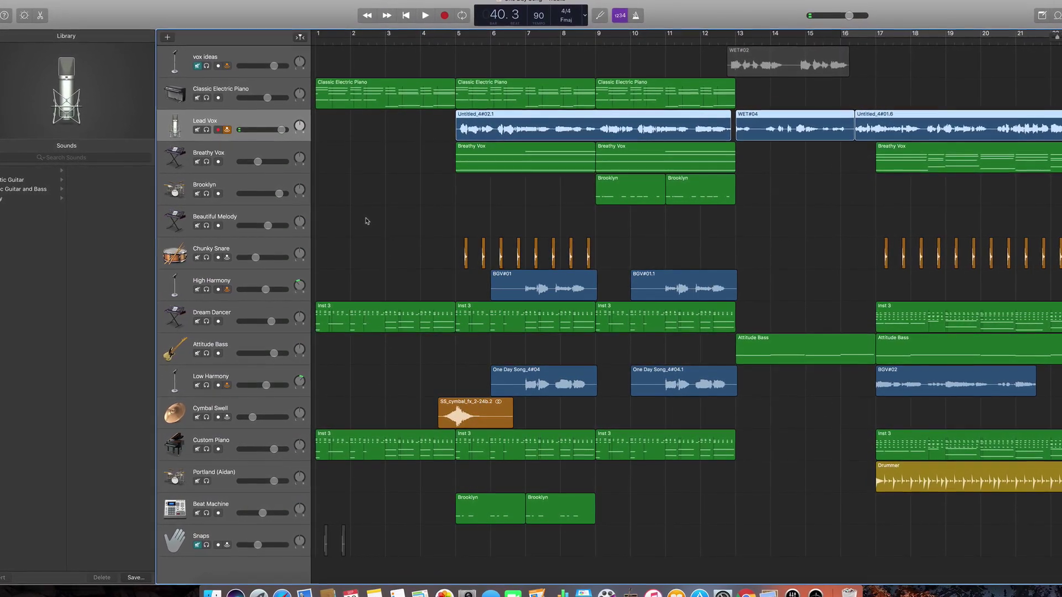
- Stack Lead Vox, High Harmony and Low Harmony at the top of the track list
{"action": "left_click_drag", "start_coordinate": [257, 117], "coordinate": [252, 46]}
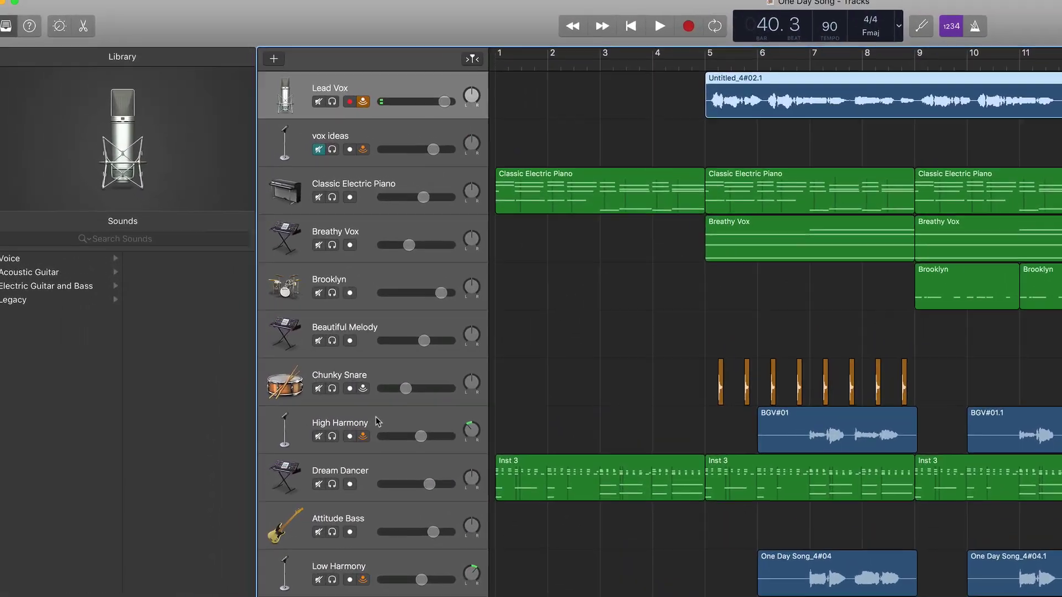
{"action": "left_click_drag", "start_coordinate": [377, 422], "coordinate": [380, 128]}
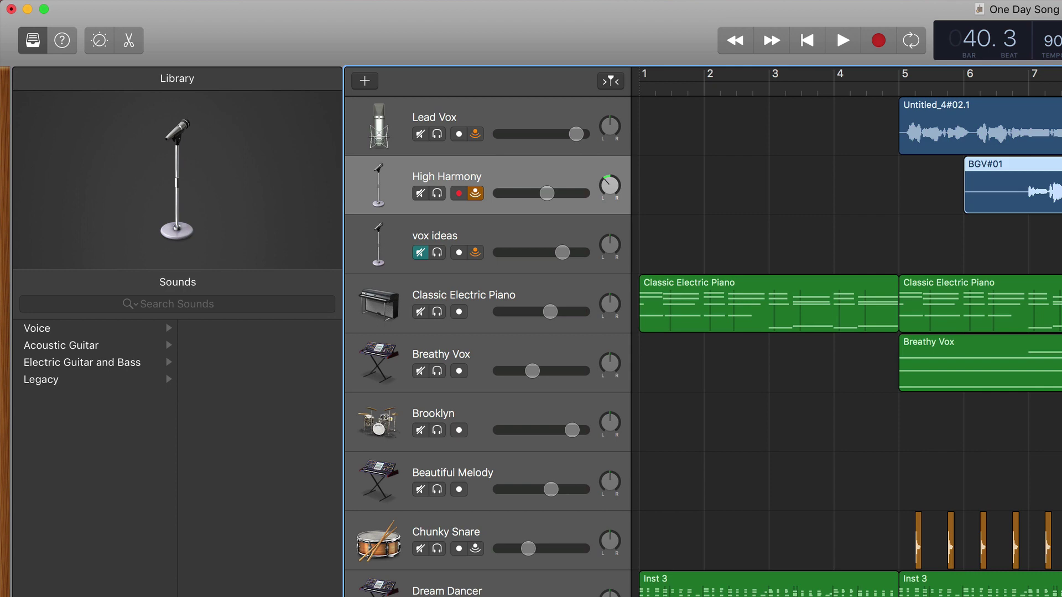
{"action": "left_click_drag", "start_coordinate": [529, 573], "coordinate": [562, 237]}
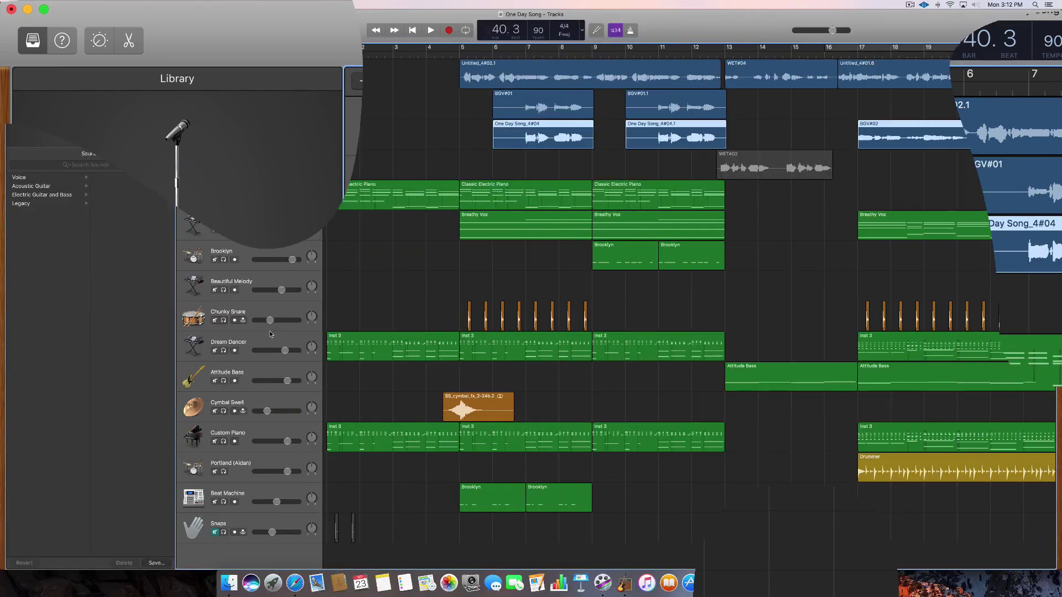
- Move Dream Dancer, Attitude Bass, Snaps, Chunky Snare, Beat Machine and Cymbal Swell higher up
{"action": "left_click_drag", "start_coordinate": [270, 332], "coordinate": [269, 256]}
{"action": "left_click_drag", "start_coordinate": [254, 403], "coordinate": [254, 342]}
{"action": "left_click_drag", "start_coordinate": [258, 527], "coordinate": [275, 383]}
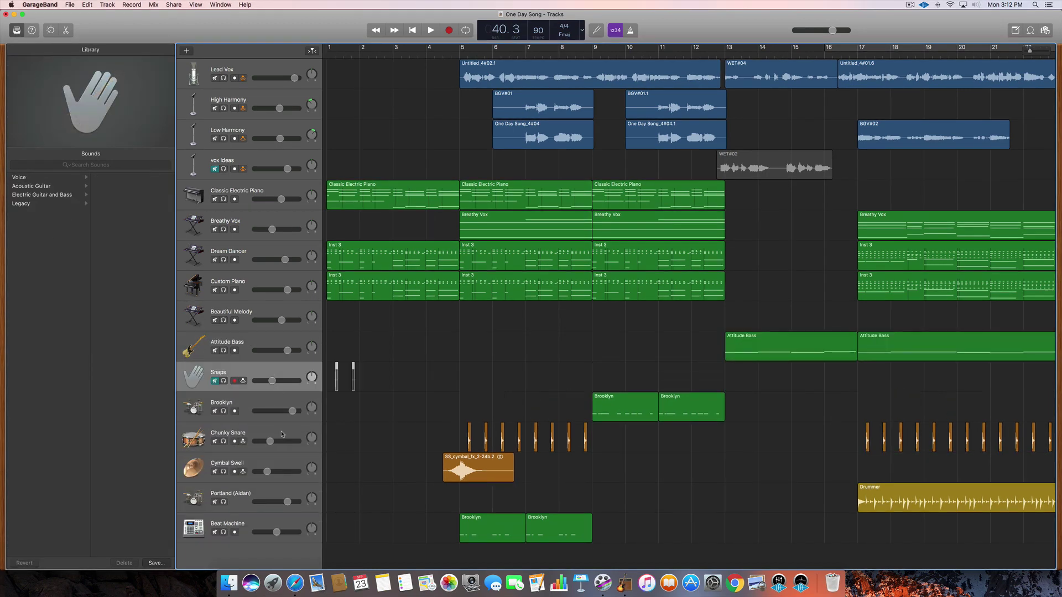
{"action": "left_click_drag", "start_coordinate": [282, 434], "coordinate": [257, 415]}
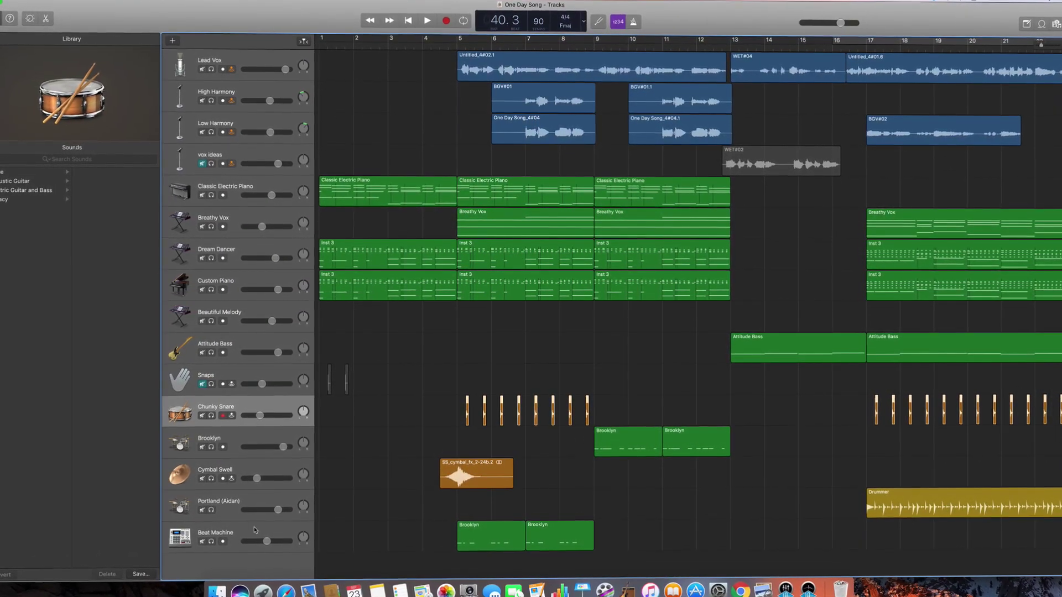
{"action": "left_click_drag", "start_coordinate": [250, 523], "coordinate": [253, 465]}
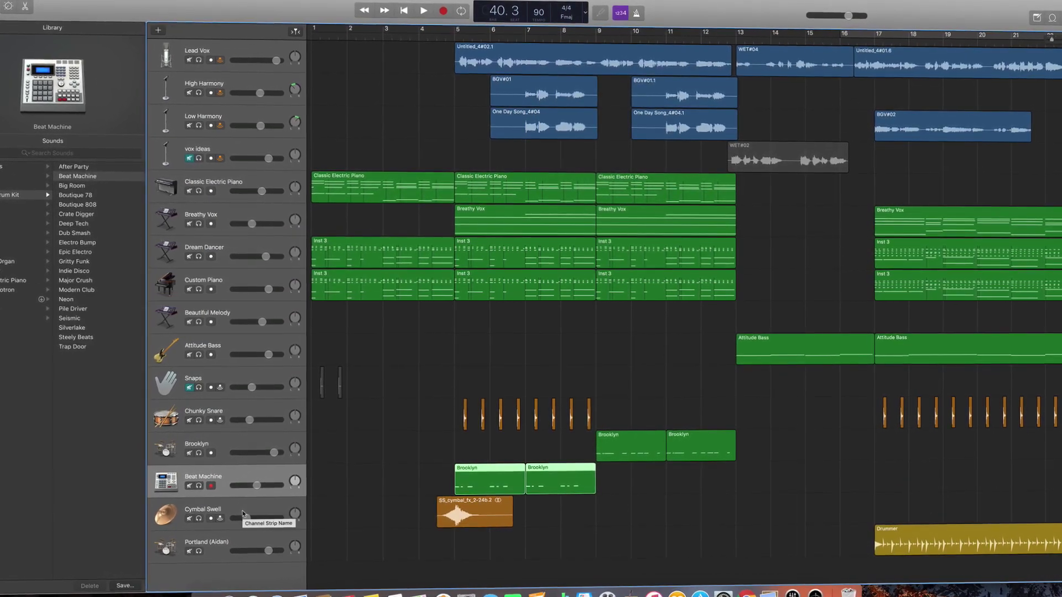
{"action": "left_click_drag", "start_coordinate": [242, 514], "coordinate": [236, 410]}
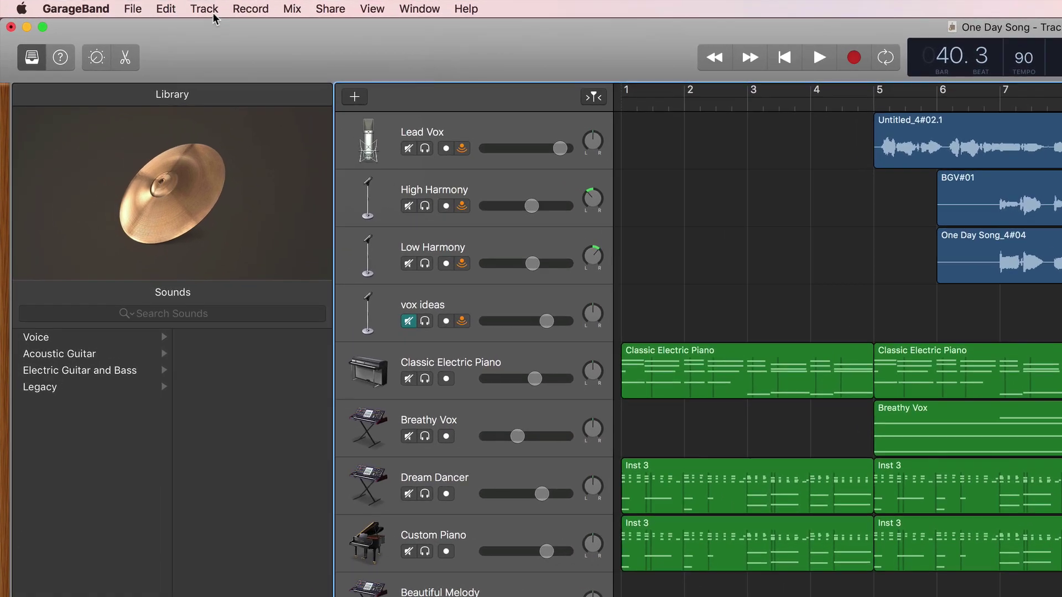
- Show the arrangement track and add an Intro section ending at bar 5
{"action": "left_click", "coordinate": [138, 6]}
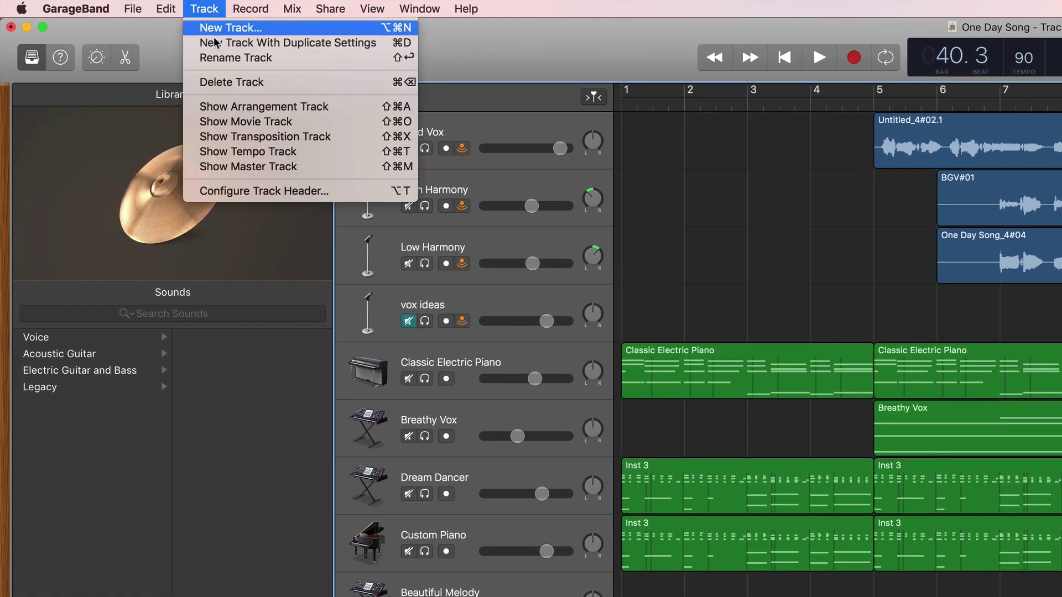
{"action": "left_click", "coordinate": [219, 113]}
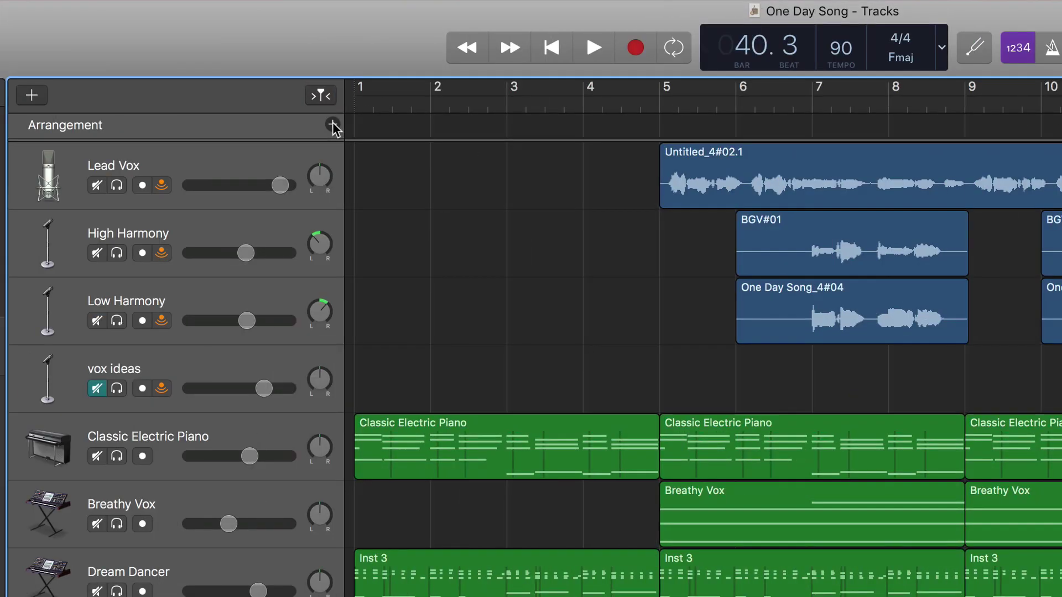
{"action": "left_click", "coordinate": [792, 159]}
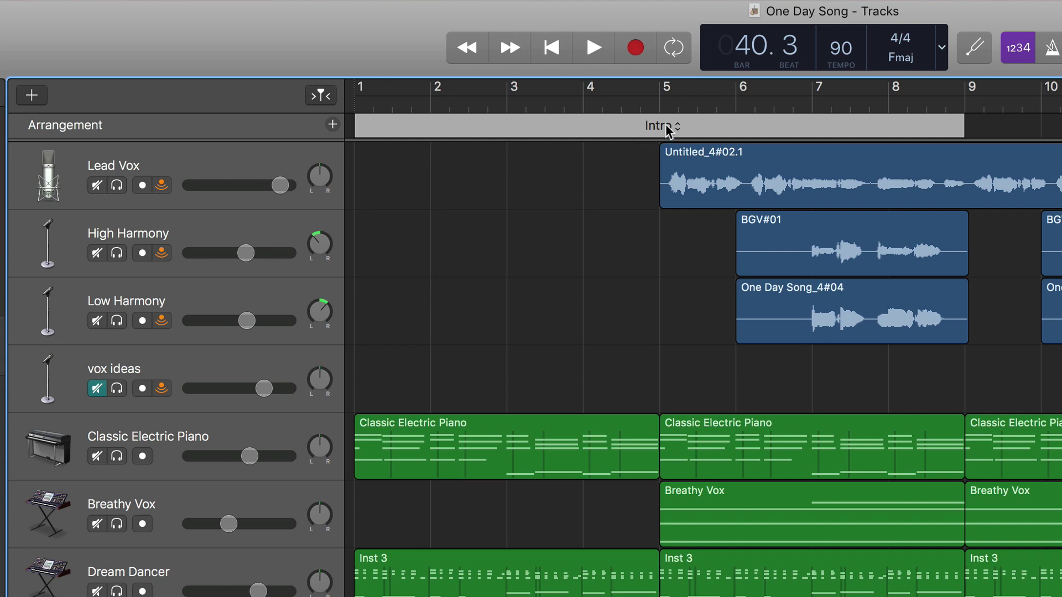
{"action": "left_click_drag", "start_coordinate": [958, 128], "coordinate": [662, 135]}
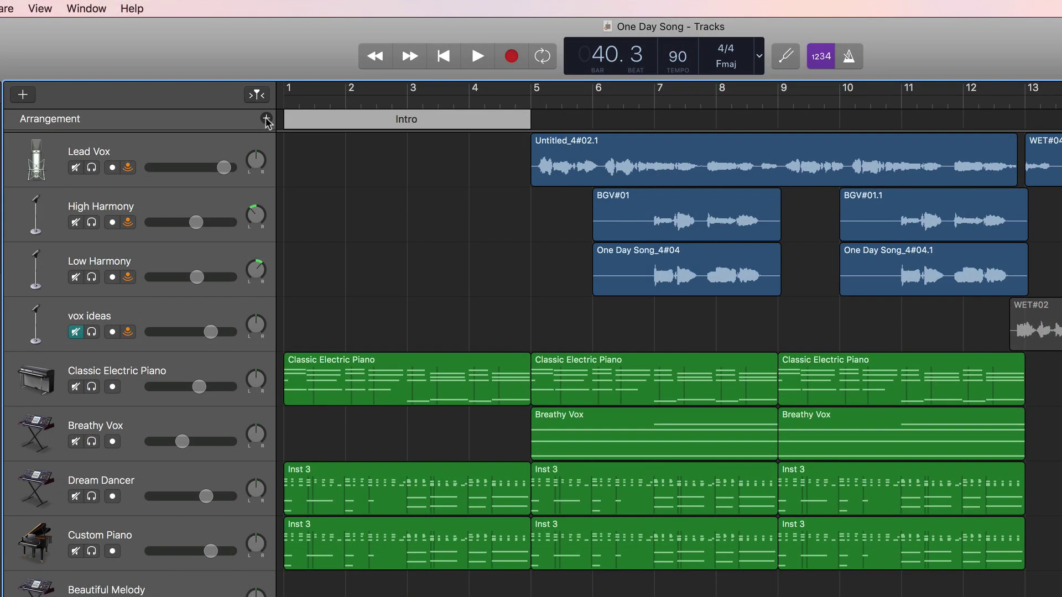
- Add a Verse section after the Intro and name the chorus section 'Chorus 1'
{"action": "left_click", "coordinate": [332, 124]}
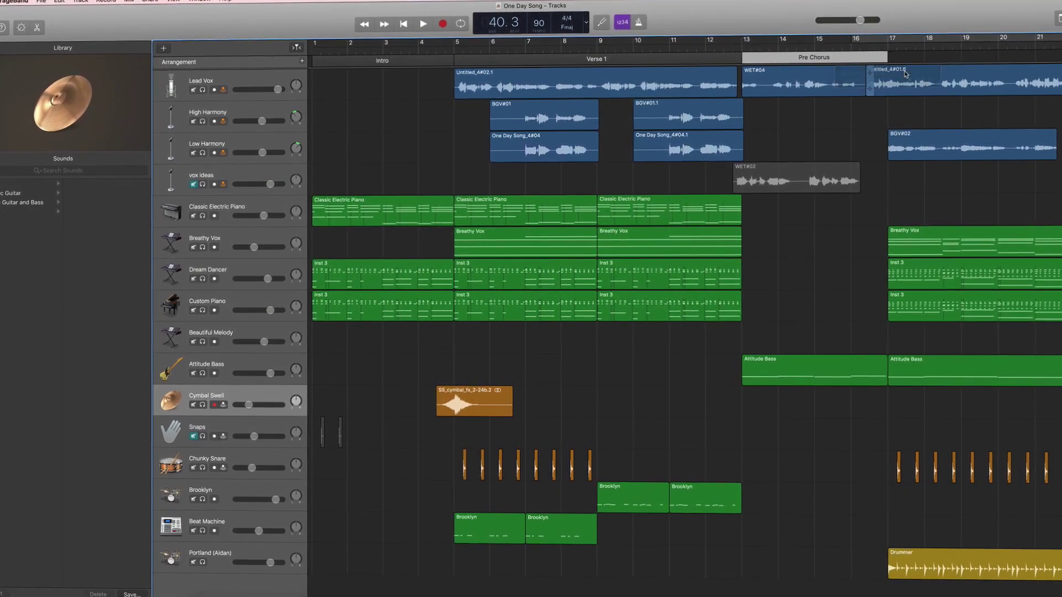
{"action": "scroll", "coordinate": [905, 73], "scroll_direction": "right", "scroll_amount": 5}
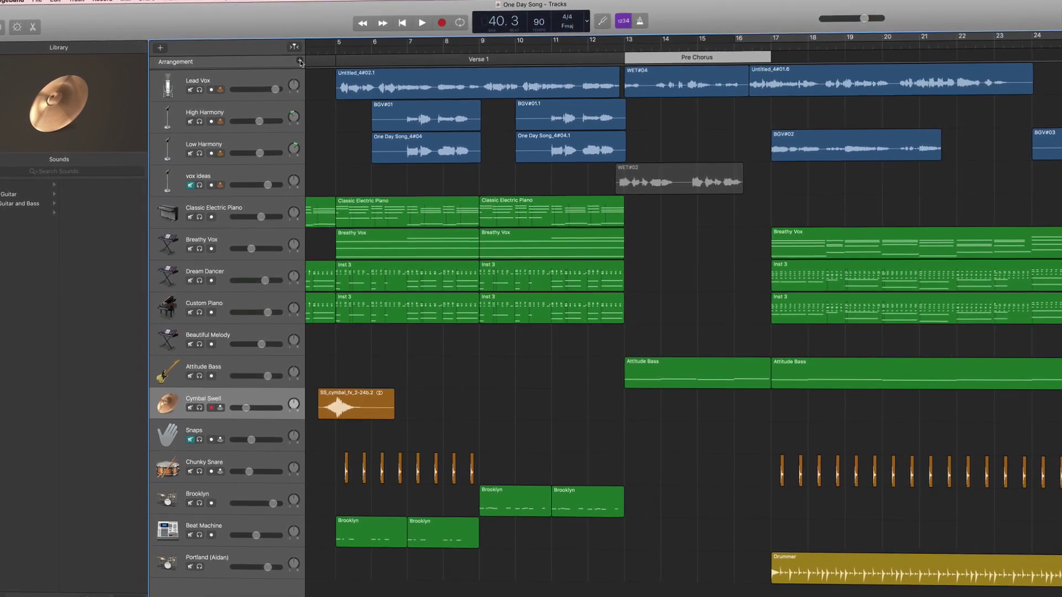
{"action": "scroll", "coordinate": [637, 62], "scroll_direction": "right", "scroll_amount": 10}
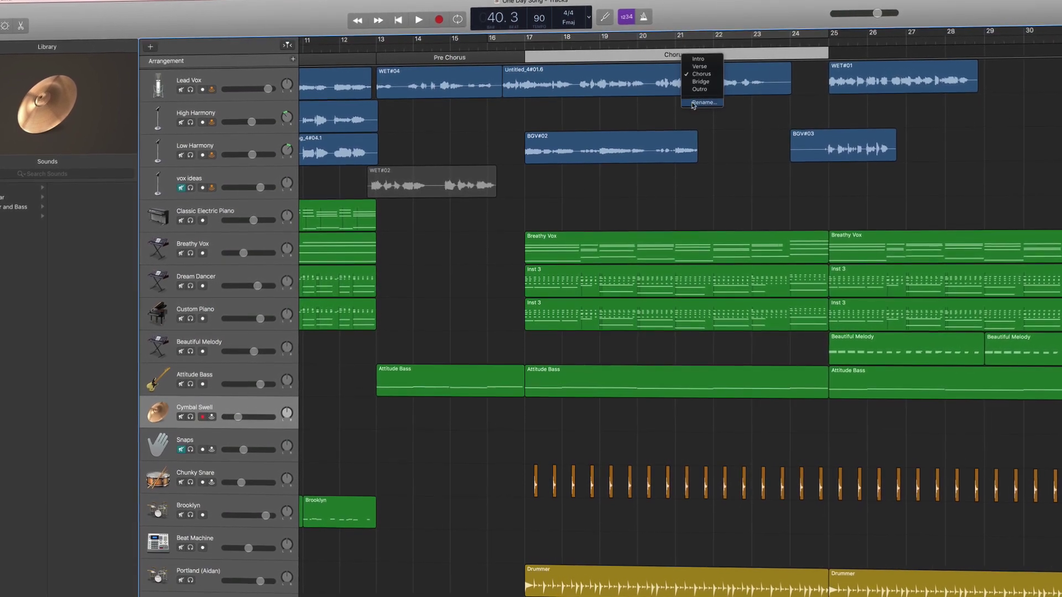
{"action": "type", "text": "Chorus 1"}
{"action": "key", "text": "Return"}
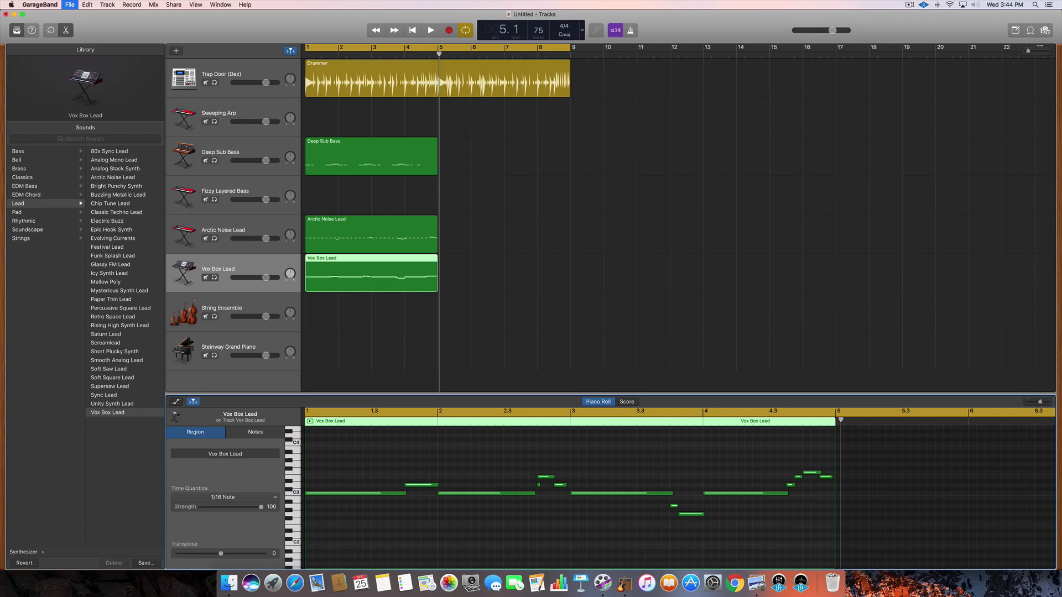
- Bring up the Save dialog for the untitled project with Command-S
{"action": "key", "text": "super+s"}
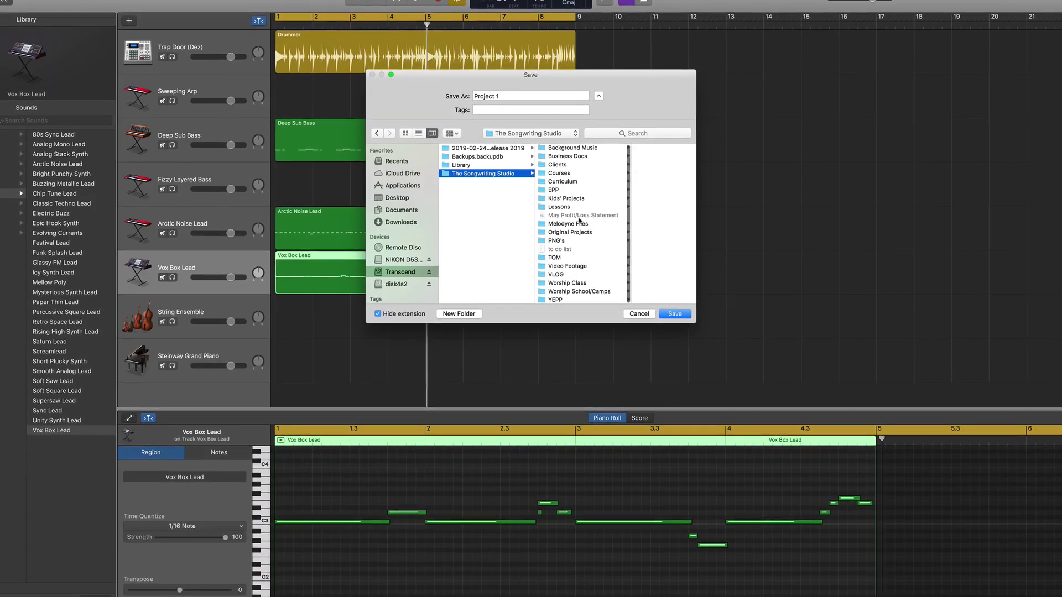
- Choose Original Projects > Pop as the save location and start naming the song 'Psal'
{"action": "left_click", "coordinate": [572, 232]}
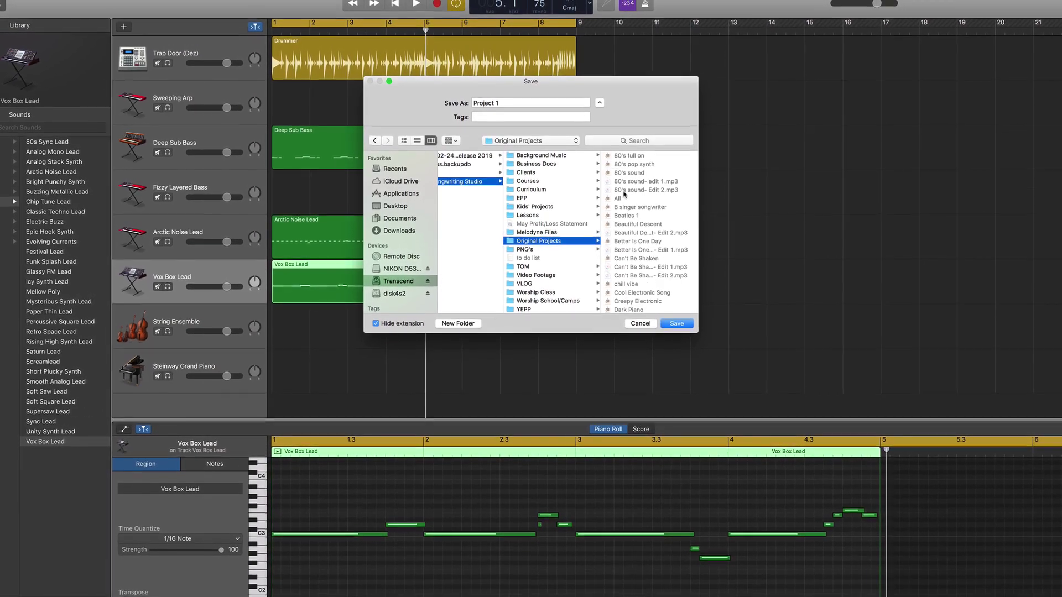
{"action": "scroll", "coordinate": [624, 193], "scroll_direction": "down", "scroll_amount": 10}
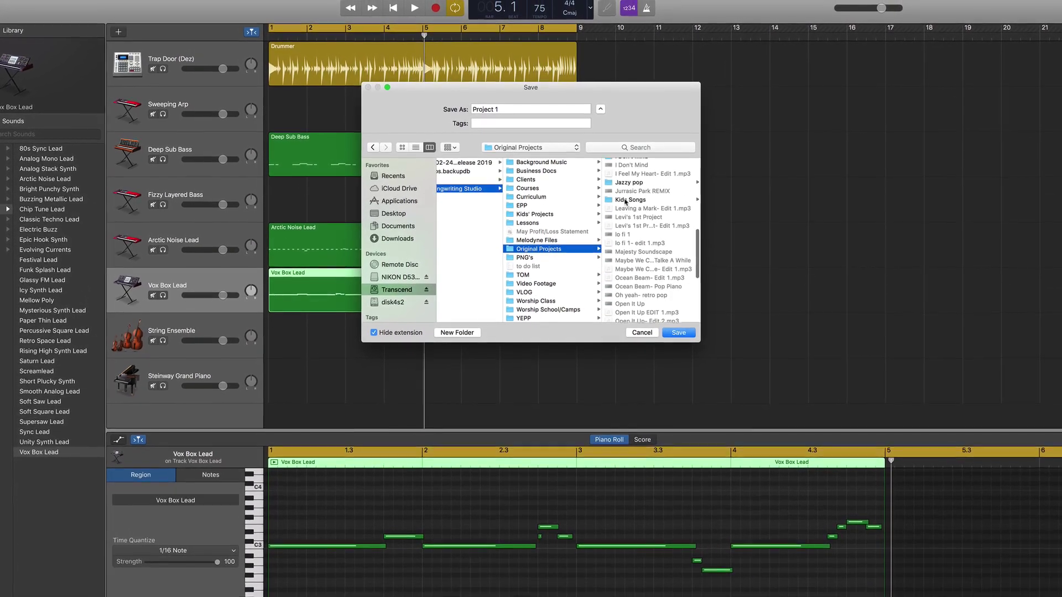
{"action": "scroll", "coordinate": [625, 202], "scroll_direction": "down", "scroll_amount": 5}
{"action": "left_click", "coordinate": [628, 194]}
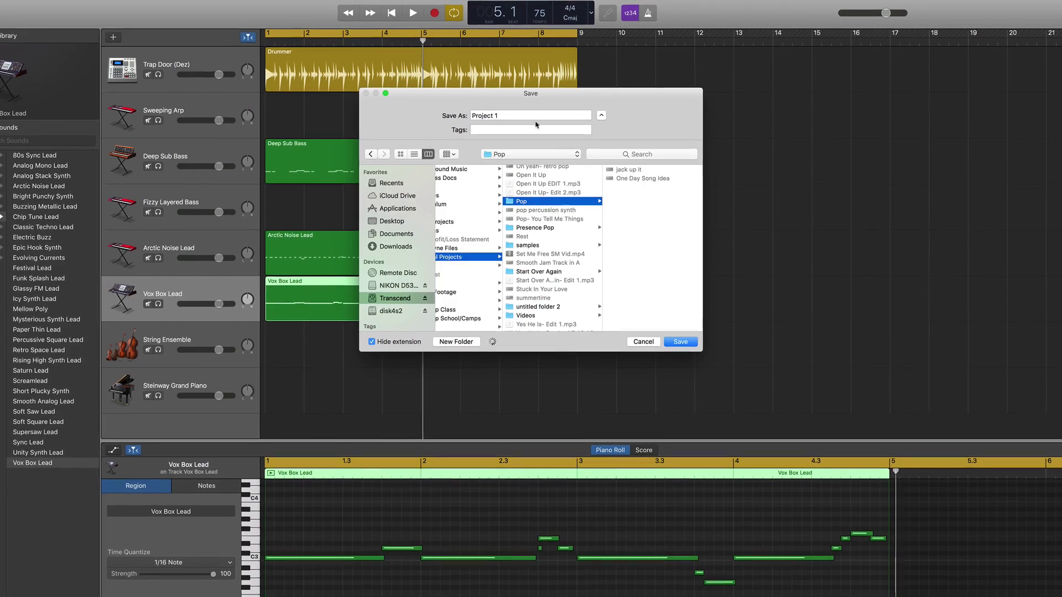
{"action": "key", "text": "Tab"}
{"action": "type", "text": "Psal"}
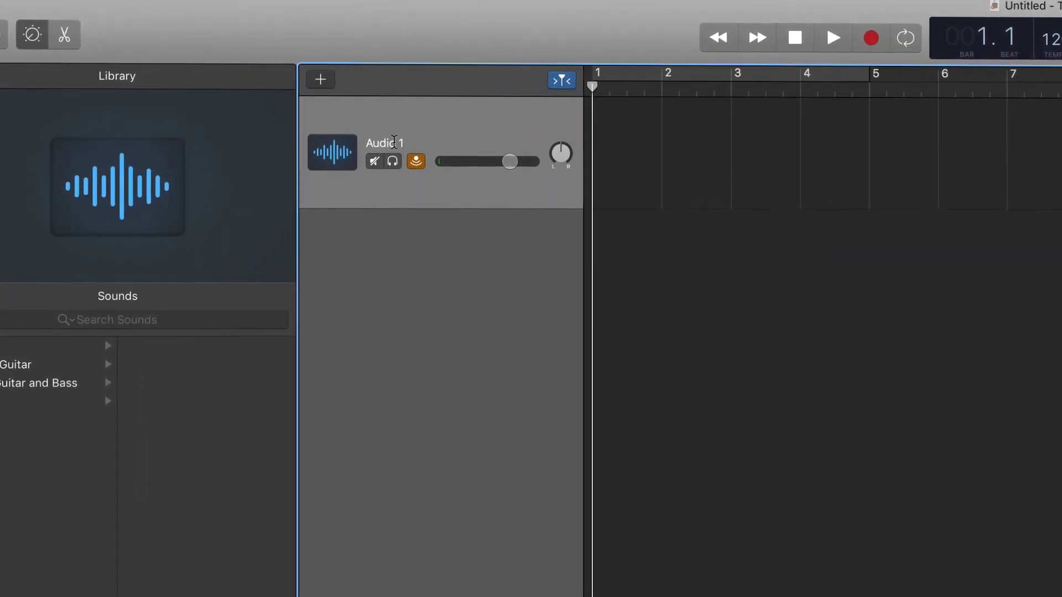
- Rename Audio 1 to 'Lead Vox' and move Snaps up just below Attitude Bass
{"action": "double_click", "coordinate": [402, 138]}
{"action": "type", "text": "Lead Vox"}
{"action": "key", "text": "Return"}
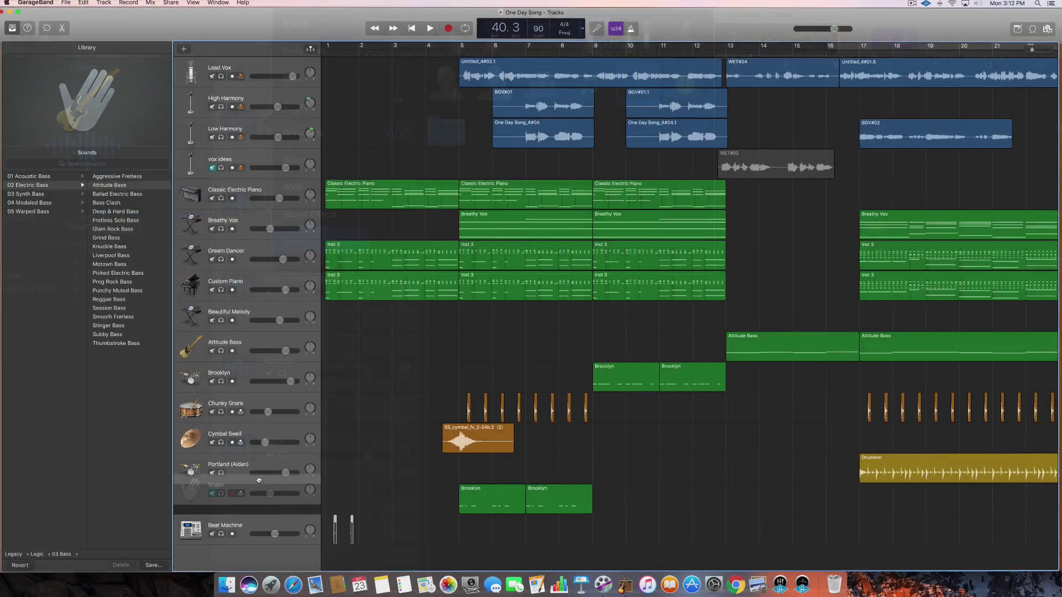
{"action": "left_click_drag", "start_coordinate": [256, 523], "coordinate": [266, 373]}
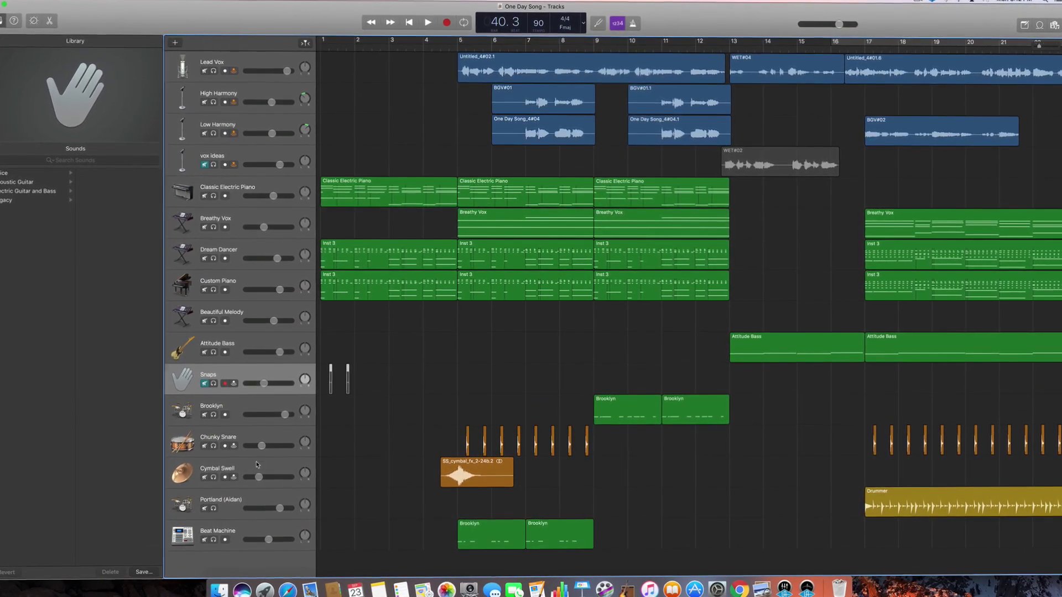